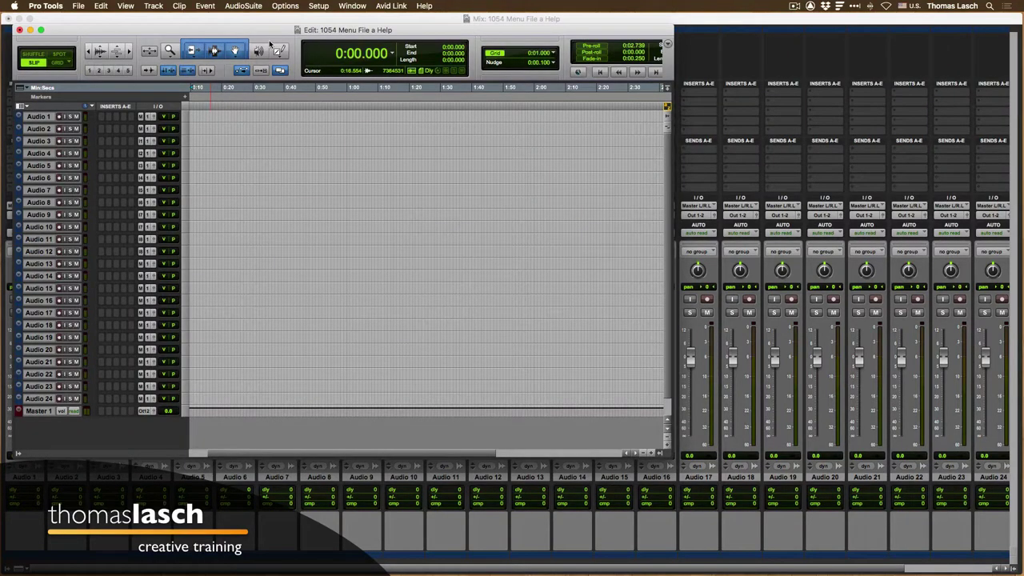
Toggle between the Mix and Edit windows several times, ending with the Edit window in front.
{"action": "left_click", "coordinate": [354, 6]}
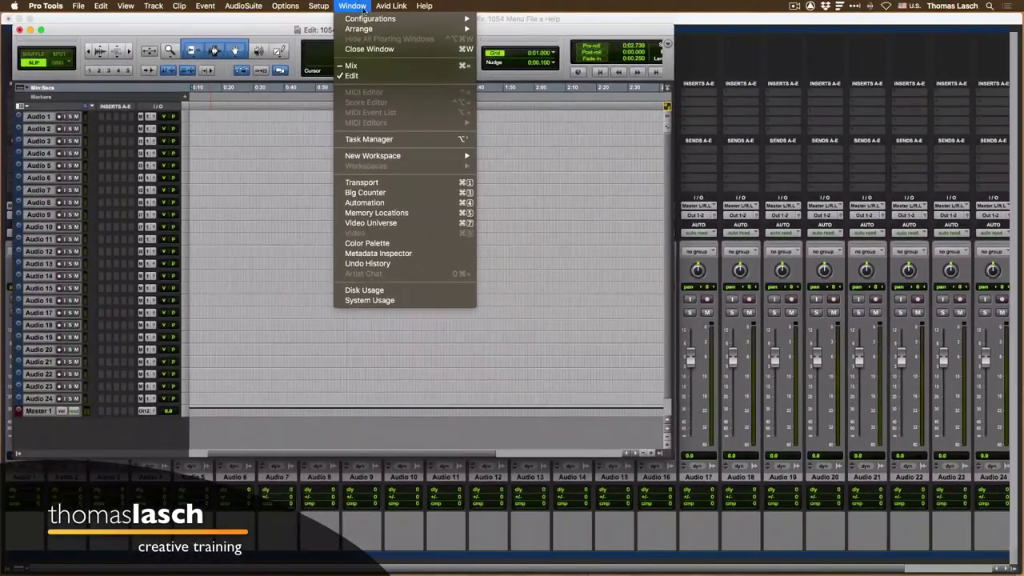
{"action": "left_click", "coordinate": [419, 67]}
{"action": "key", "text": "super+equal"}
{"action": "key", "text": "super+equal"}
{"action": "key", "text": "super+equal"}
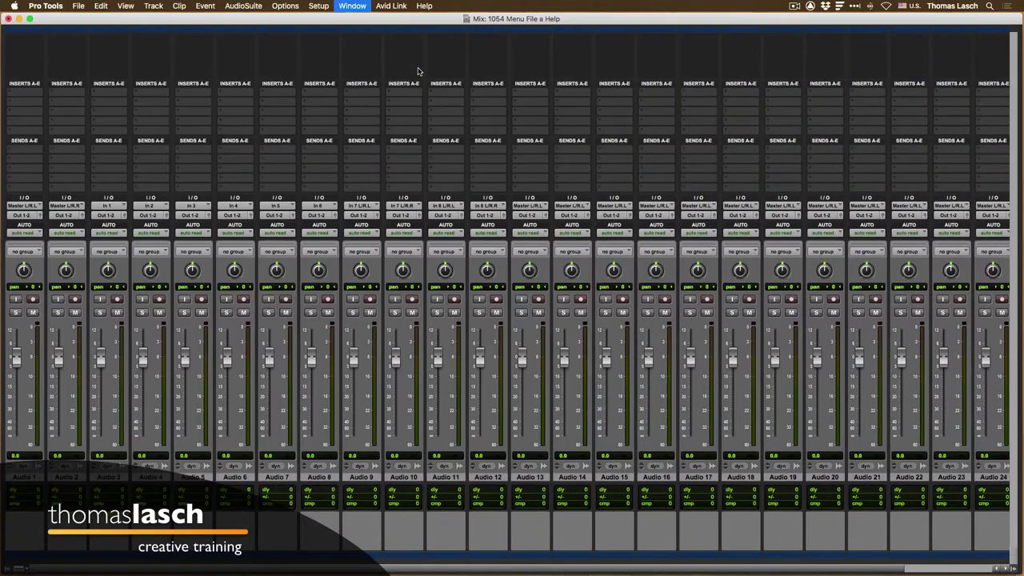
{"action": "key", "text": "super+equal"}
{"action": "key", "text": "super+equal"}
Open the Transport, Session Setup, Big Counter, Automation and Memory Locations windows.
{"action": "key", "text": "super+KP_1"}
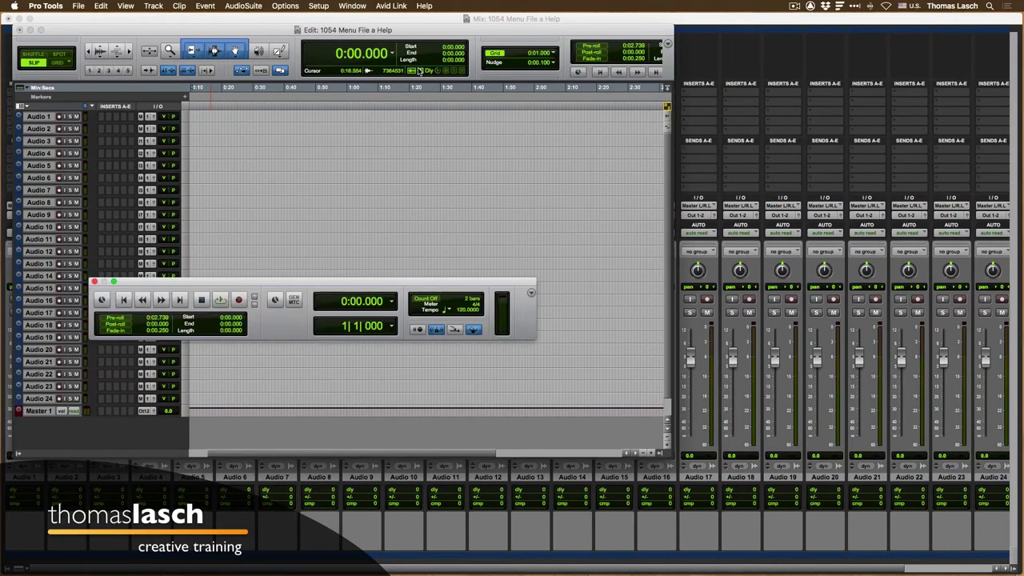
{"action": "key", "text": "super+KP_2"}
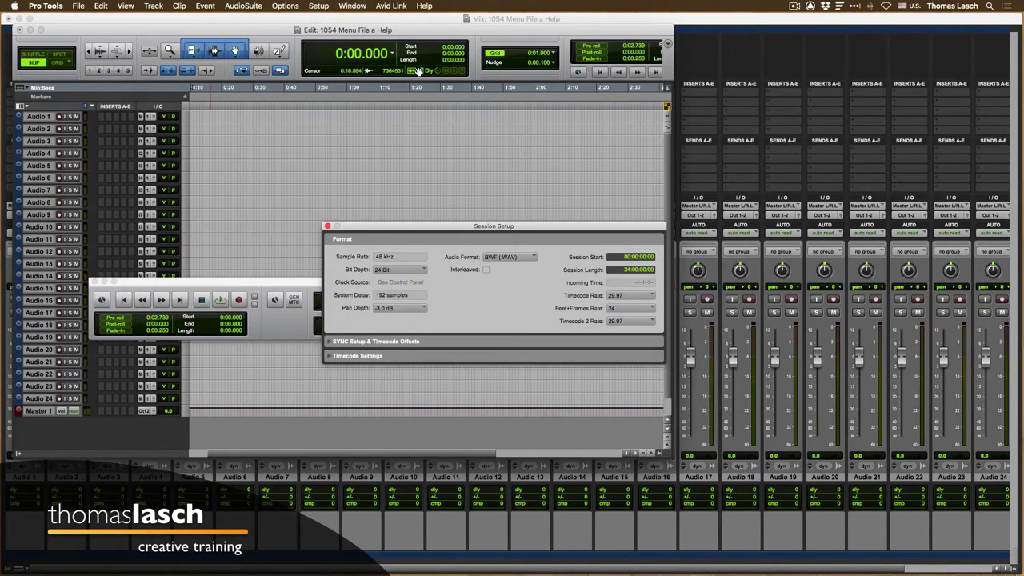
{"action": "key", "text": "super+KP_3"}
{"action": "key", "text": "super+KP_4"}
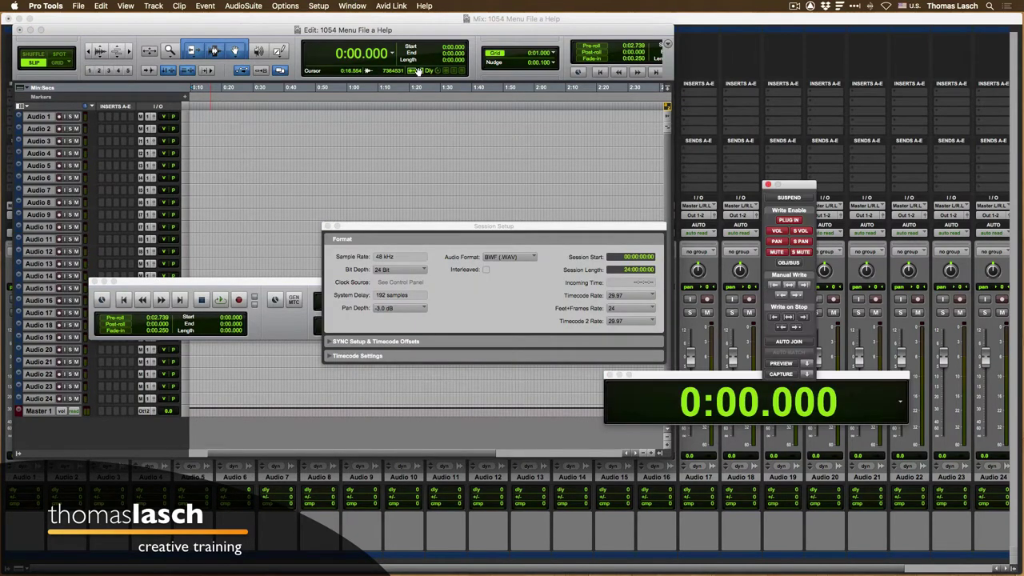
{"action": "key", "text": "super+KP_5"}
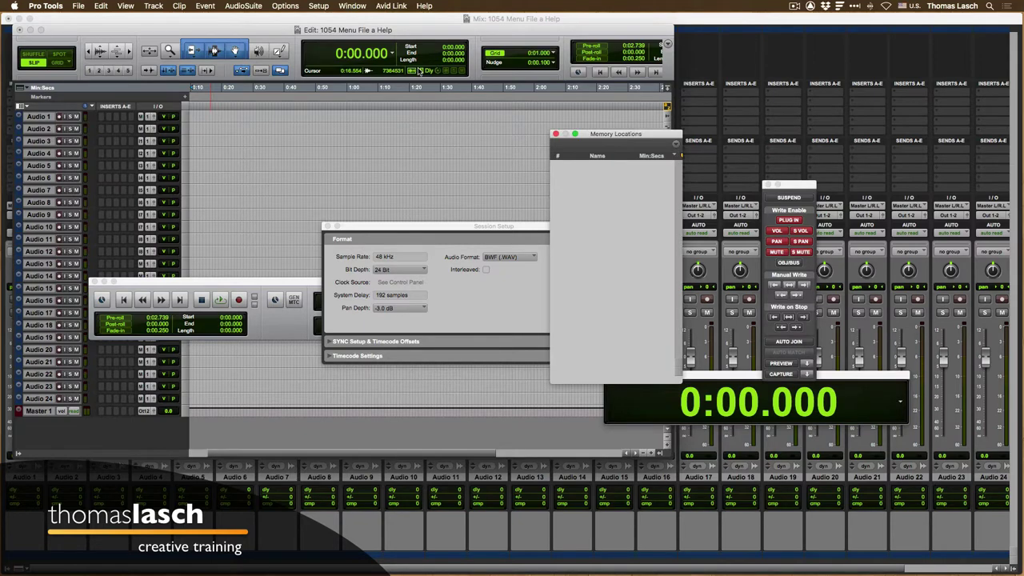
Close the Session Setup, Big Counter, Automation and Memory Locations windows, keeping the Transport window open.
{"action": "key", "text": "super+KP_2"}
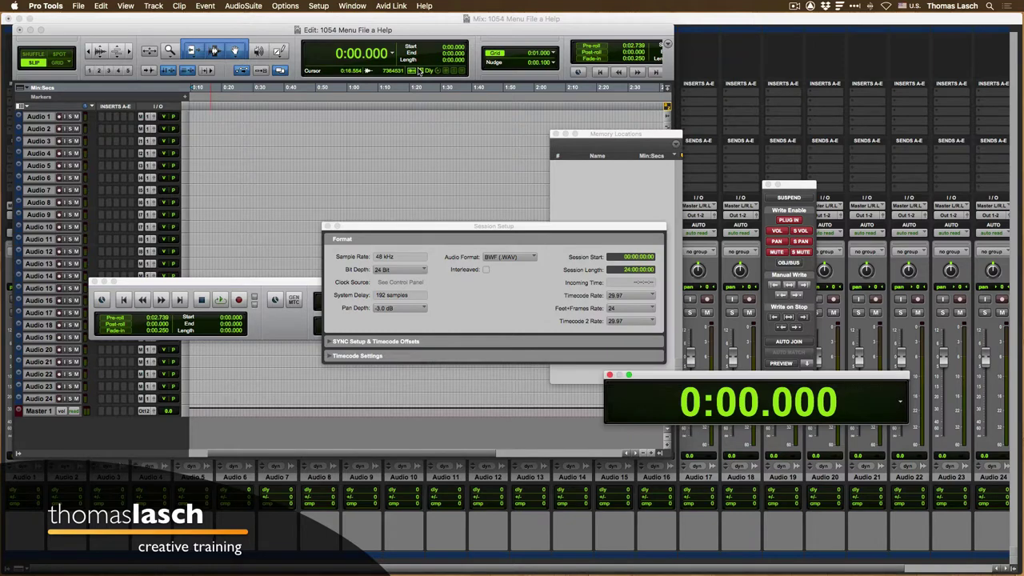
{"action": "key", "text": "super+KP_2"}
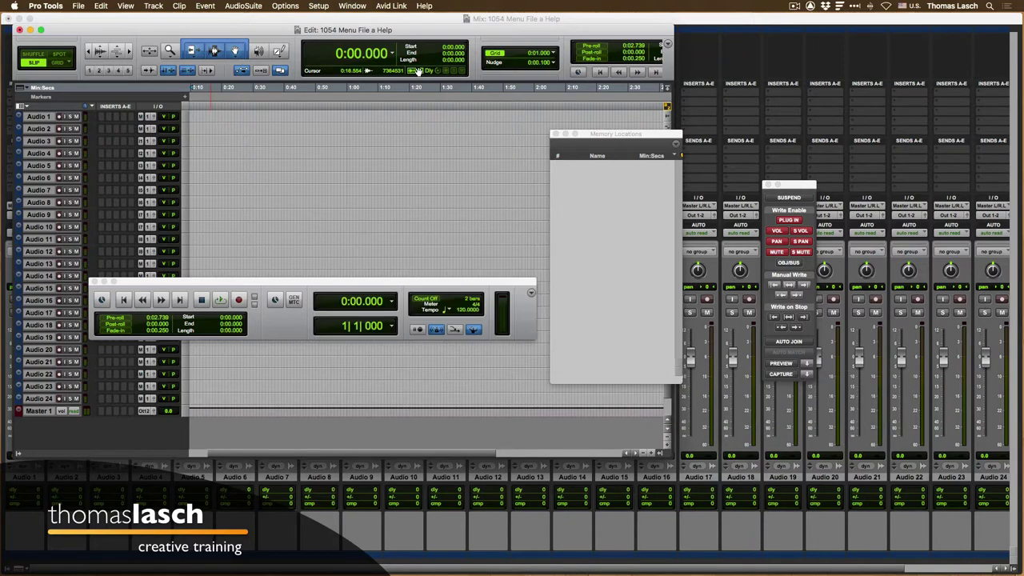
{"action": "key", "text": "super+KP_4"}
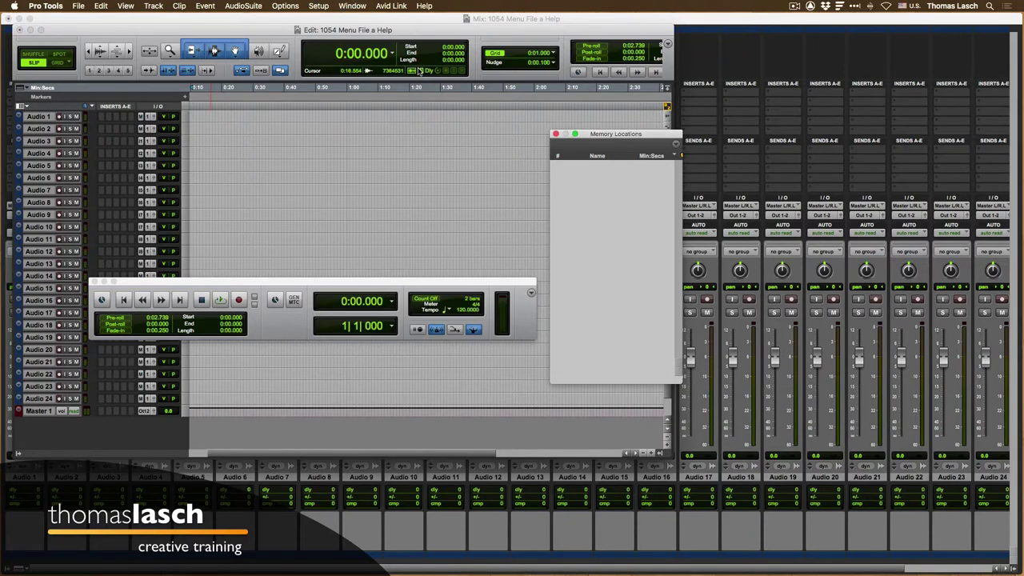
{"action": "key", "text": "super+KP_5"}
Hide and reshow the Transport window, and move it slightly lower and further right over the Edit window's tracks.
{"action": "key", "text": "super+KP_1"}
{"action": "key", "text": "super+KP_1"}
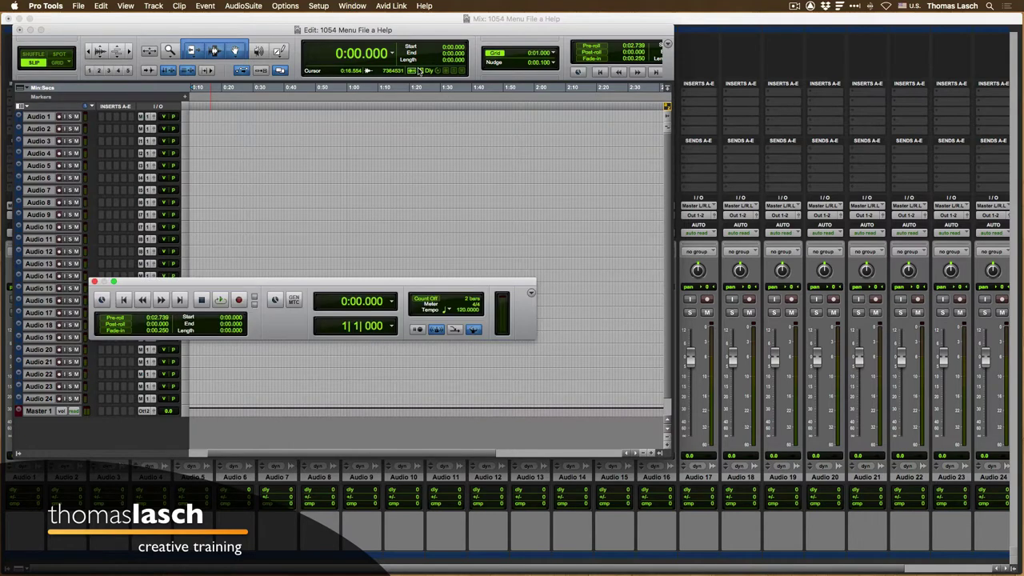
{"action": "left_click_drag", "start_coordinate": [385, 274], "coordinate": [497, 290]}
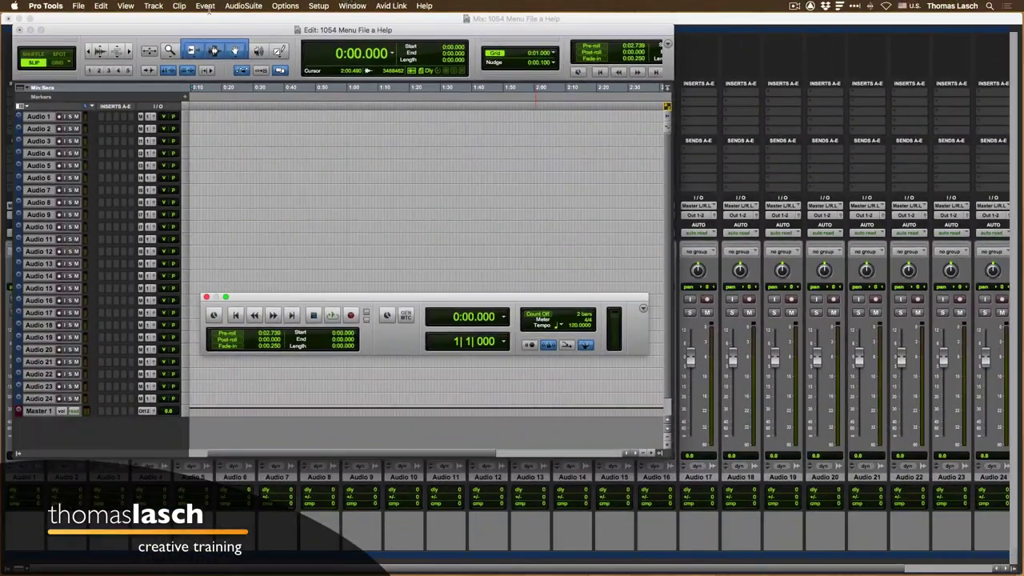
Hide the Sends A-E section of the channel strips in the Mix window.
{"action": "left_click", "coordinate": [128, 6]}
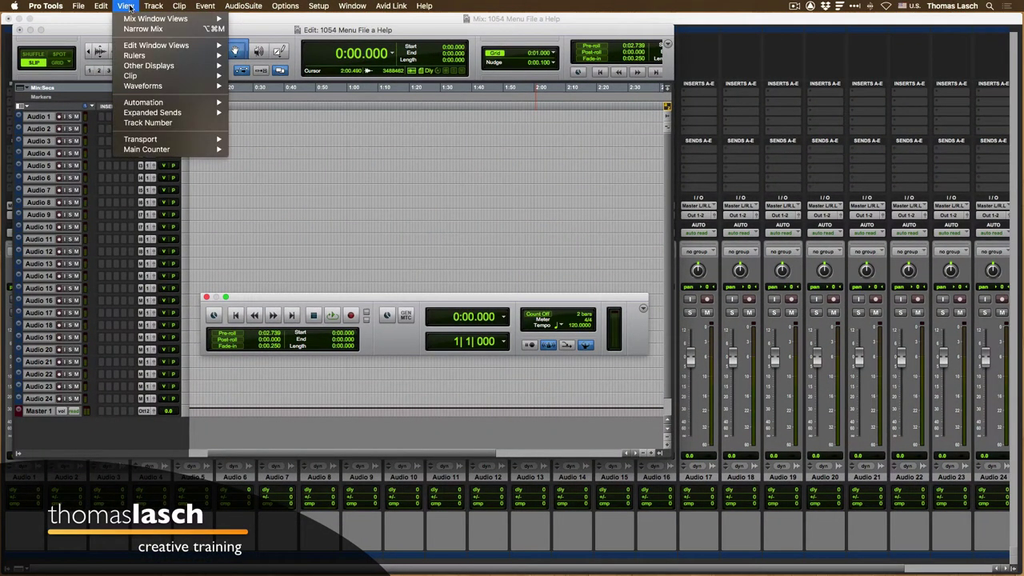
{"action": "mouse_move", "coordinate": [131, 17]}
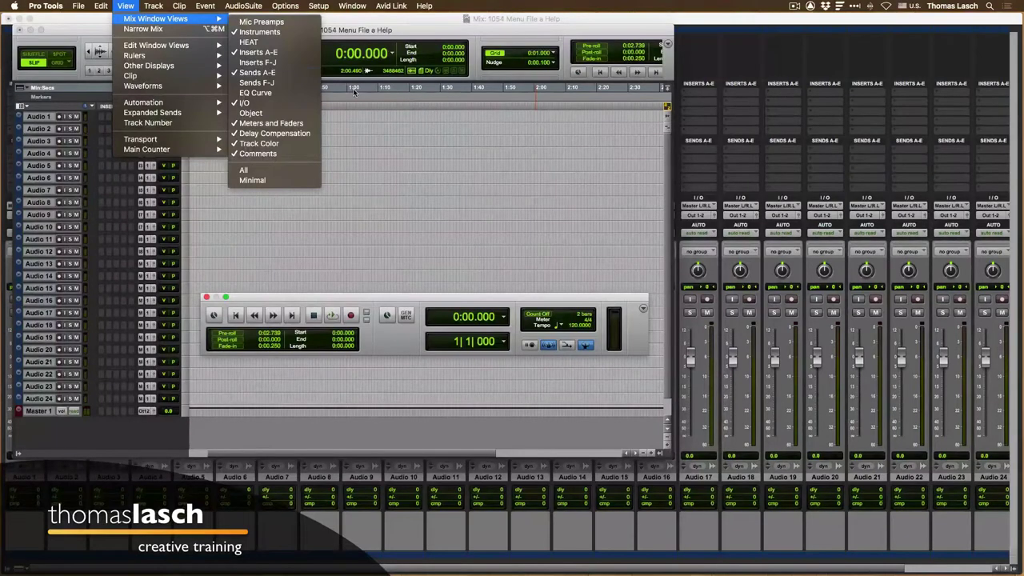
{"action": "left_click", "coordinate": [255, 72]}
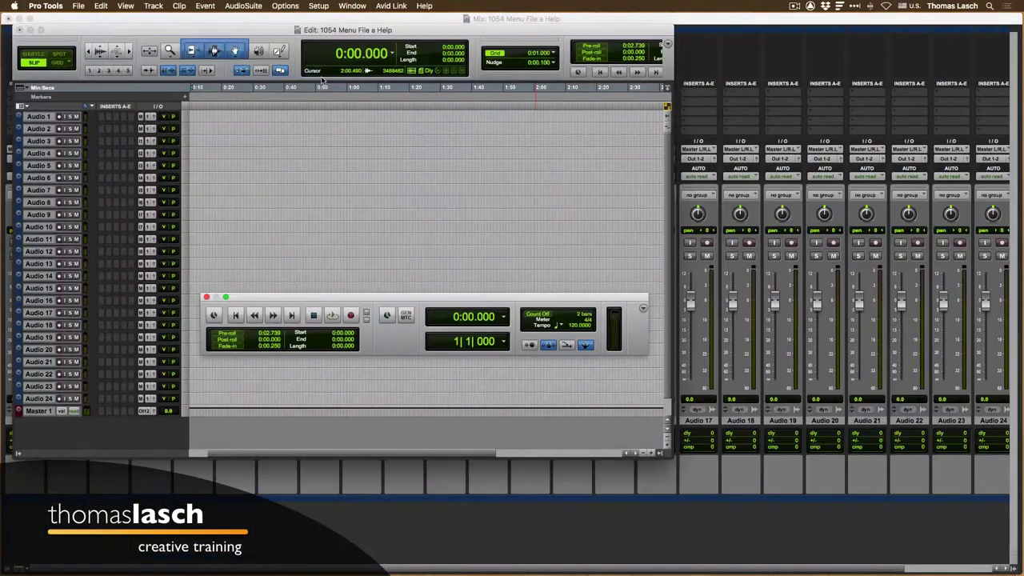
Show the Sends A-E section in the Mix window again and make the Edit window active.
{"action": "left_click", "coordinate": [126, 7]}
{"action": "mouse_move", "coordinate": [137, 21]}
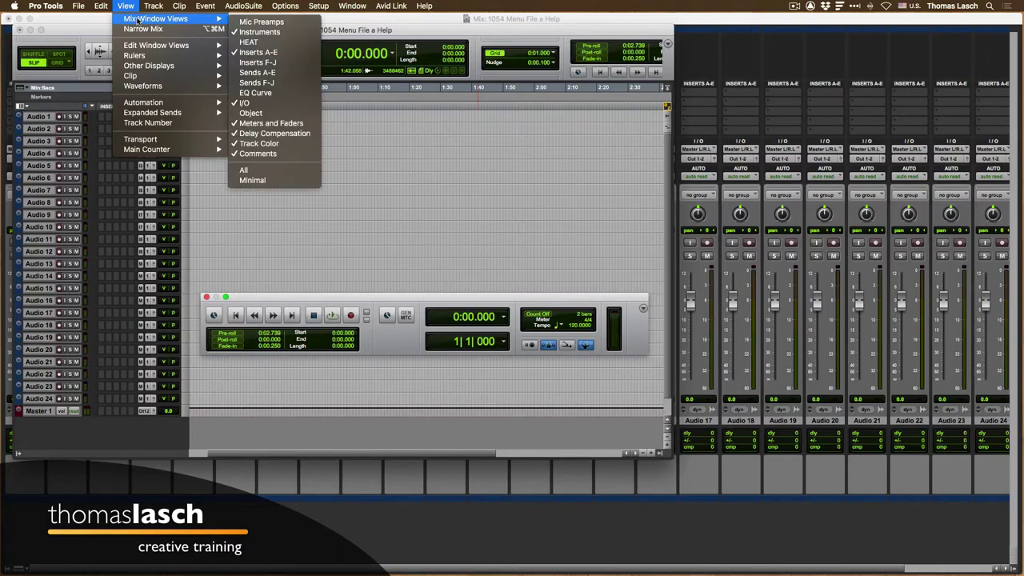
{"action": "left_click", "coordinate": [272, 72]}
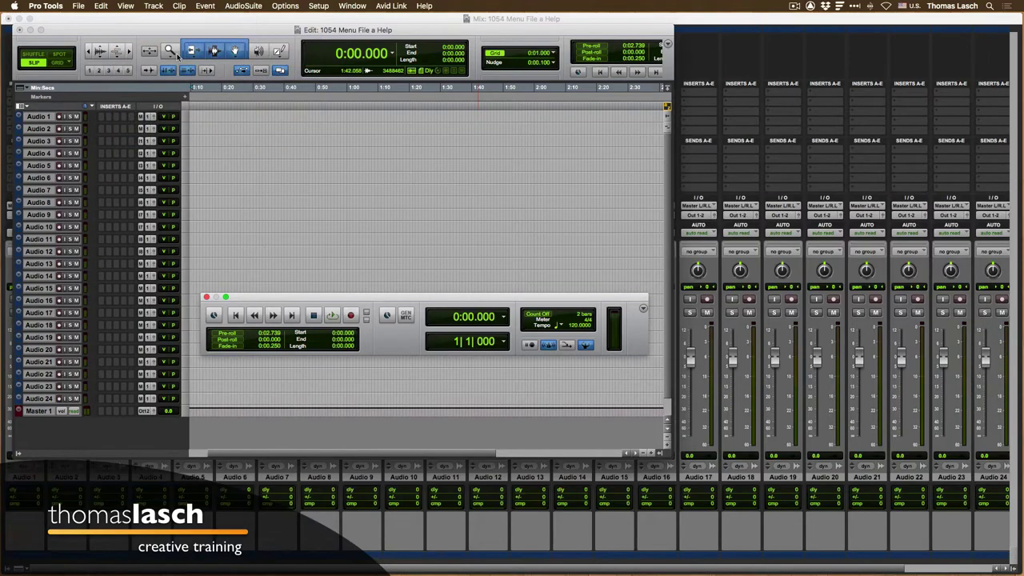
{"action": "left_click", "coordinate": [254, 37]}
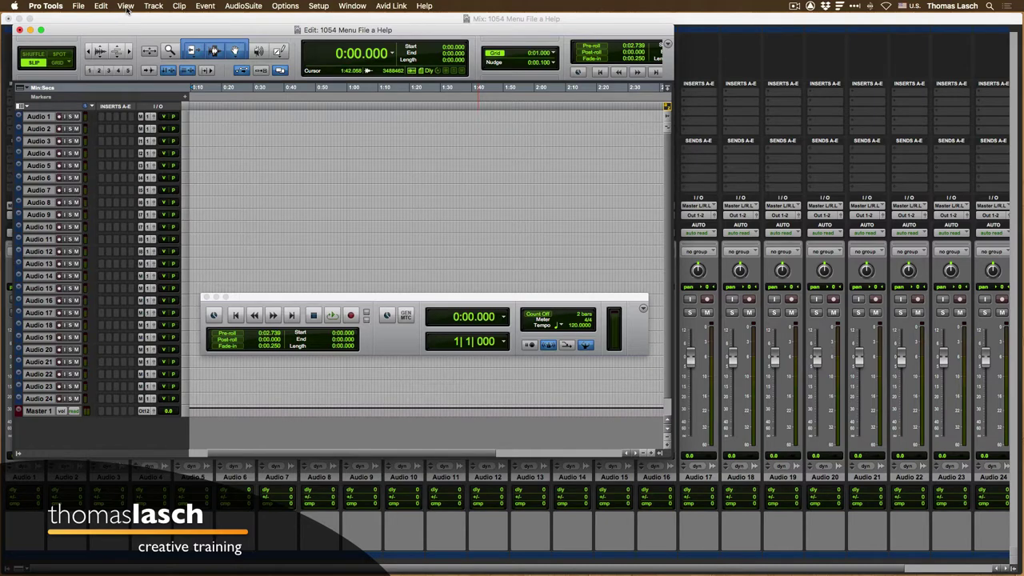
{"action": "left_click", "coordinate": [295, 7]}
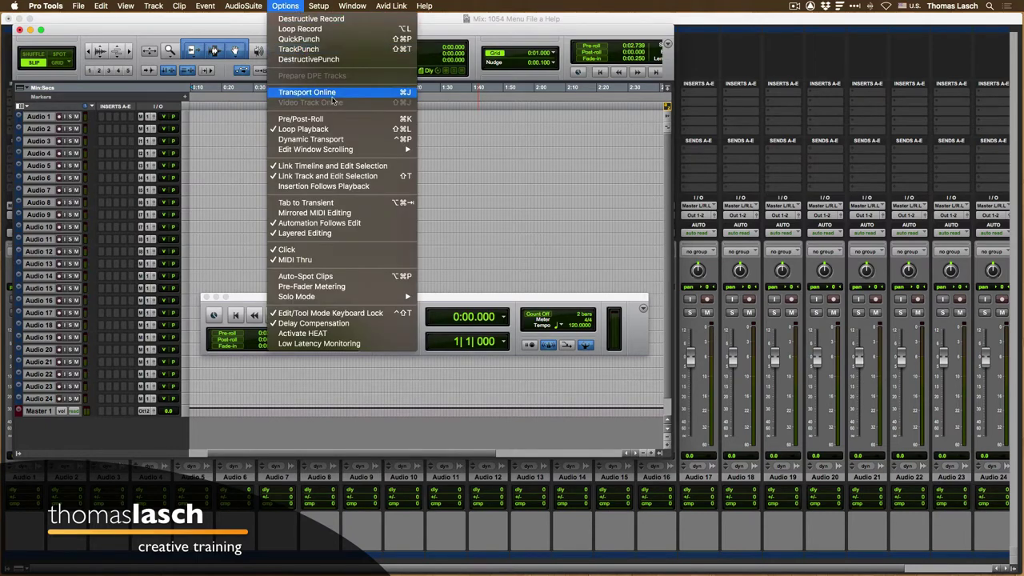
{"action": "mouse_move", "coordinate": [331, 152]}
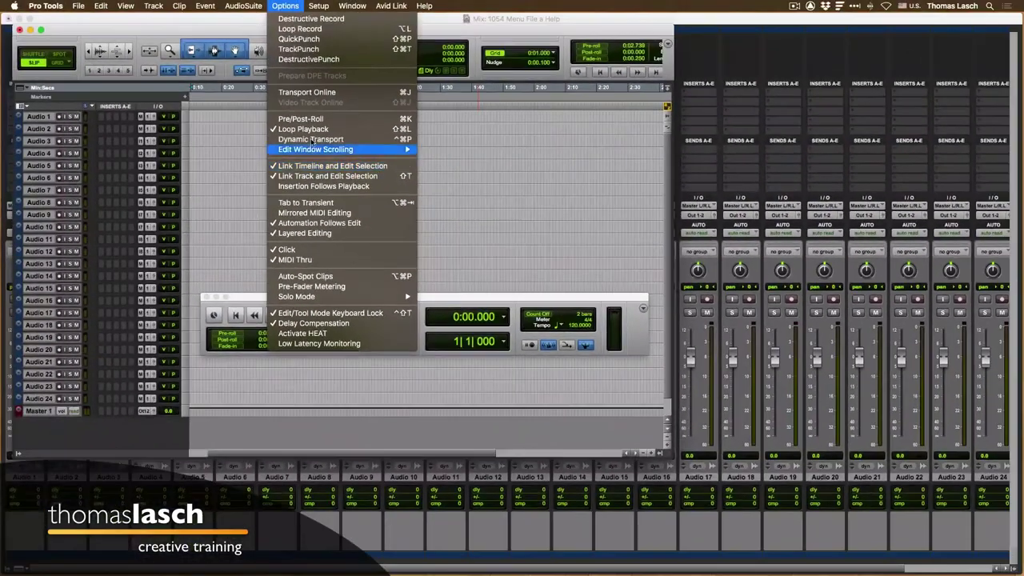
{"action": "left_click", "coordinate": [232, 144]}
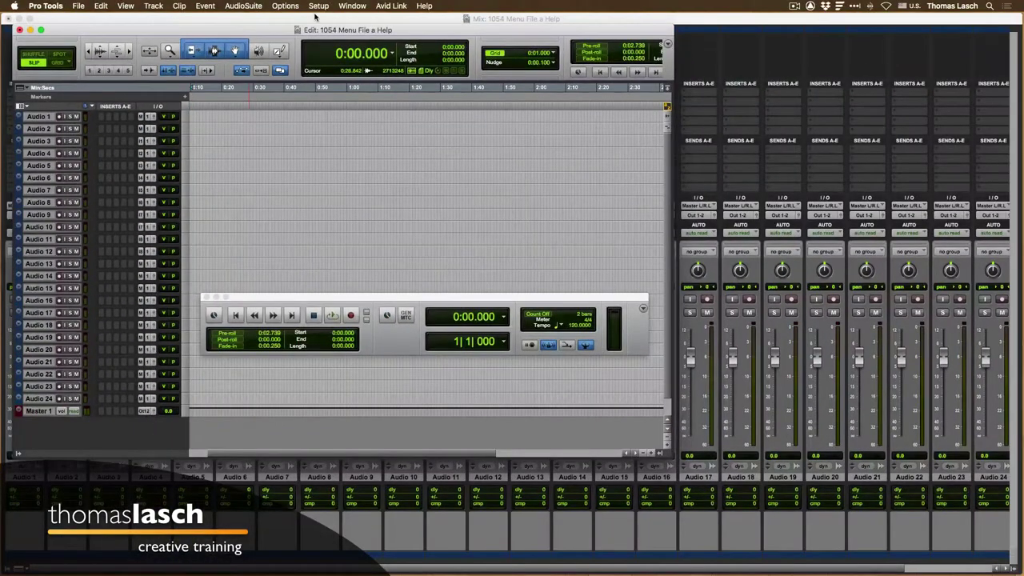
Look through the Display, Operation, Editing and Mixing pages of the Preferences, and leave without changing anything.
{"action": "left_click", "coordinate": [319, 7]}
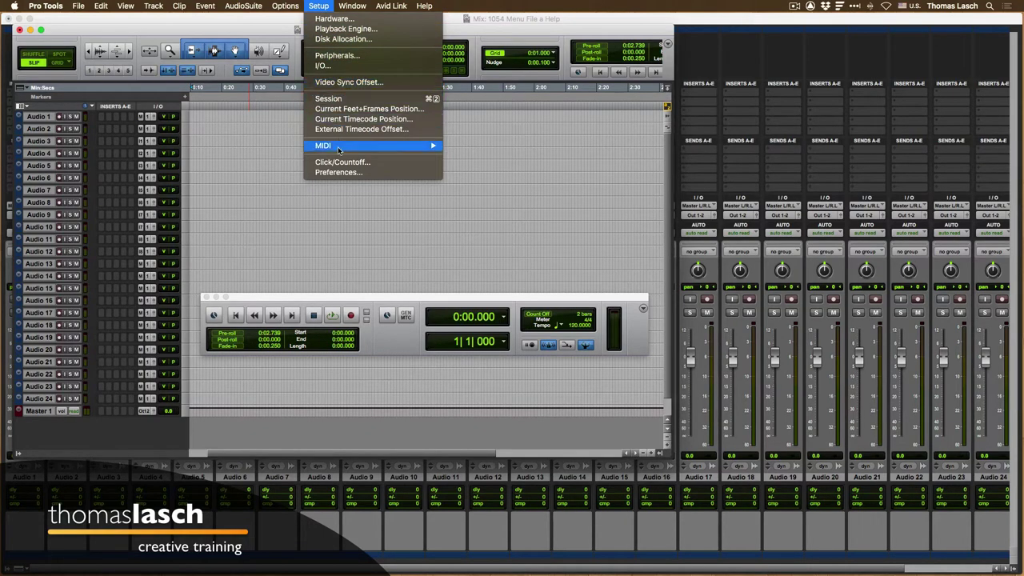
{"action": "left_click", "coordinate": [342, 173]}
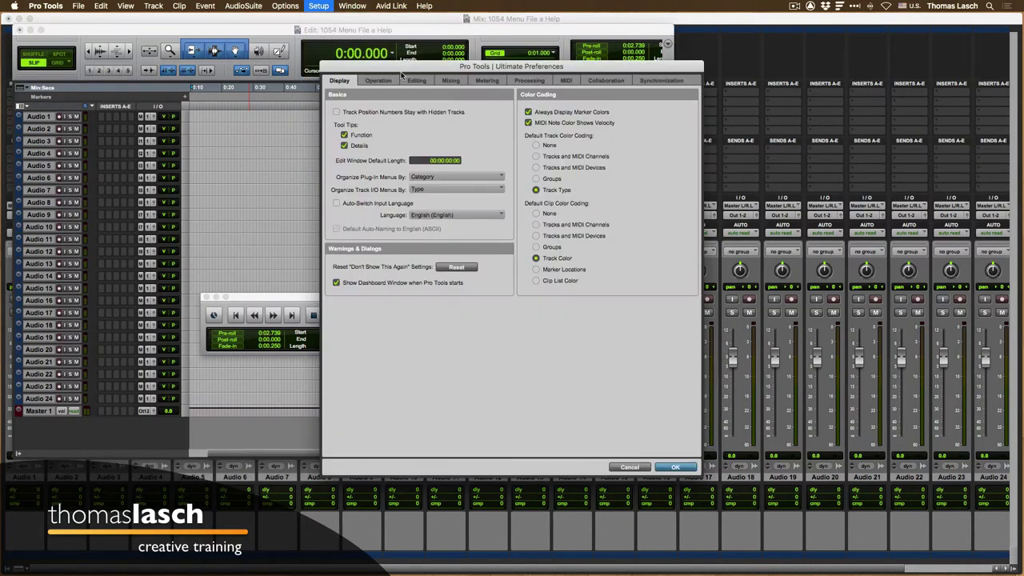
{"action": "left_click_drag", "start_coordinate": [402, 71], "coordinate": [385, 68]}
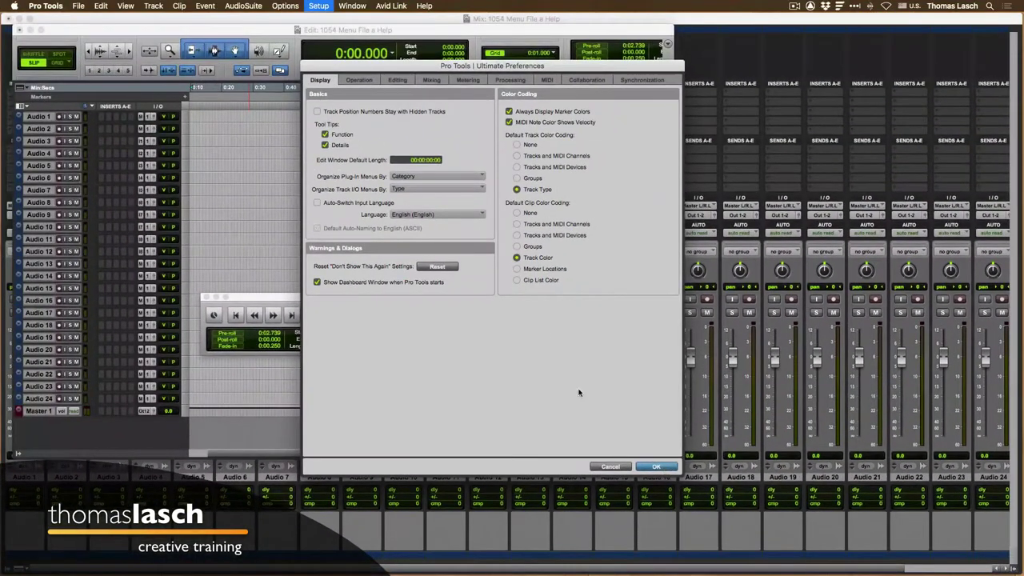
{"action": "left_click", "coordinate": [366, 82]}
{"action": "left_click", "coordinate": [395, 83]}
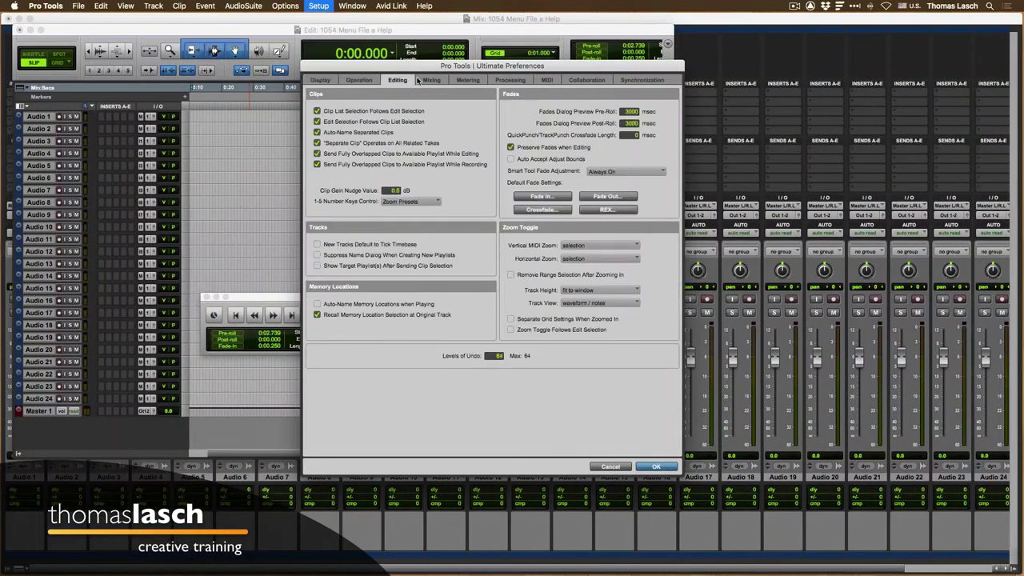
{"action": "left_click", "coordinate": [430, 83]}
{"action": "left_click", "coordinate": [615, 468]}
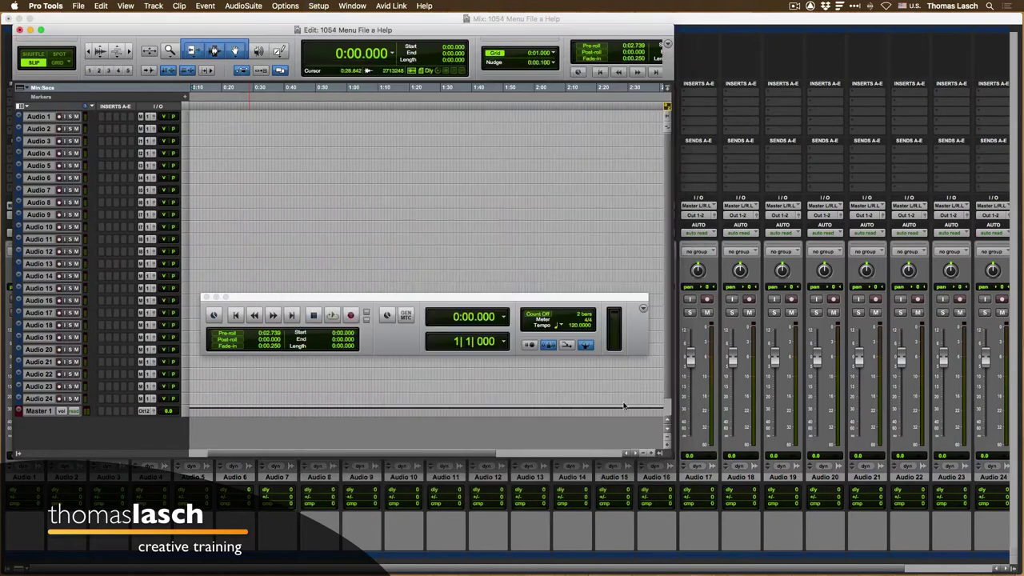
Examine the click and countoff settings in the Click/Countoff Options dialog, and cancel it.
{"action": "left_click", "coordinate": [321, 6]}
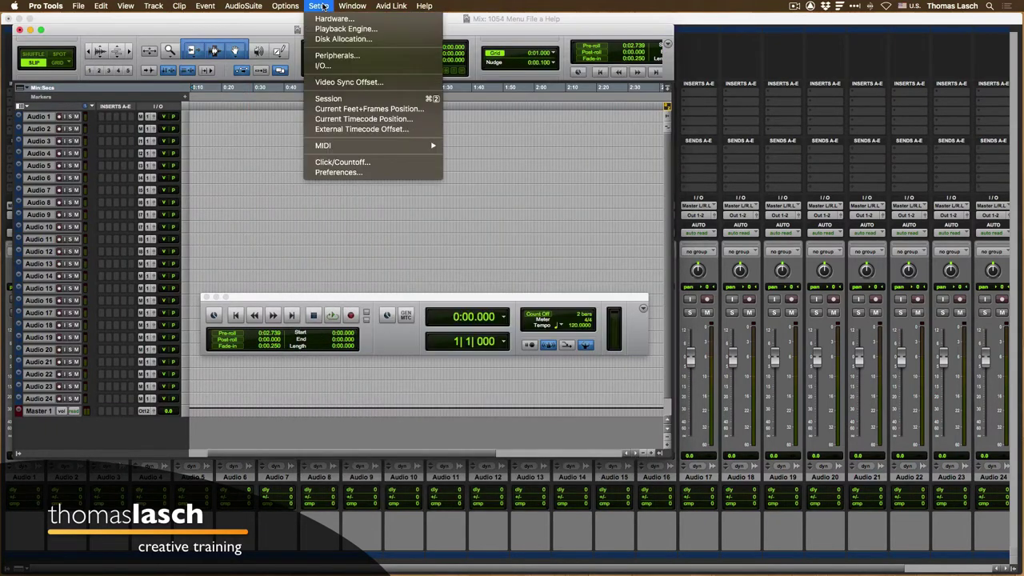
{"action": "left_click", "coordinate": [344, 162]}
{"action": "left_click_drag", "start_coordinate": [519, 156], "coordinate": [428, 118]}
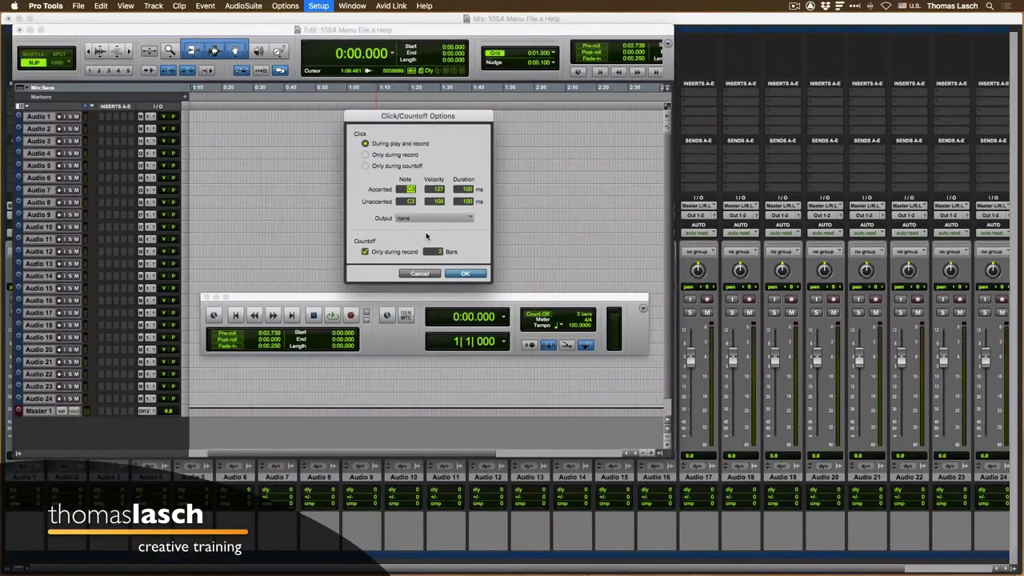
{"action": "left_click", "coordinate": [431, 276]}
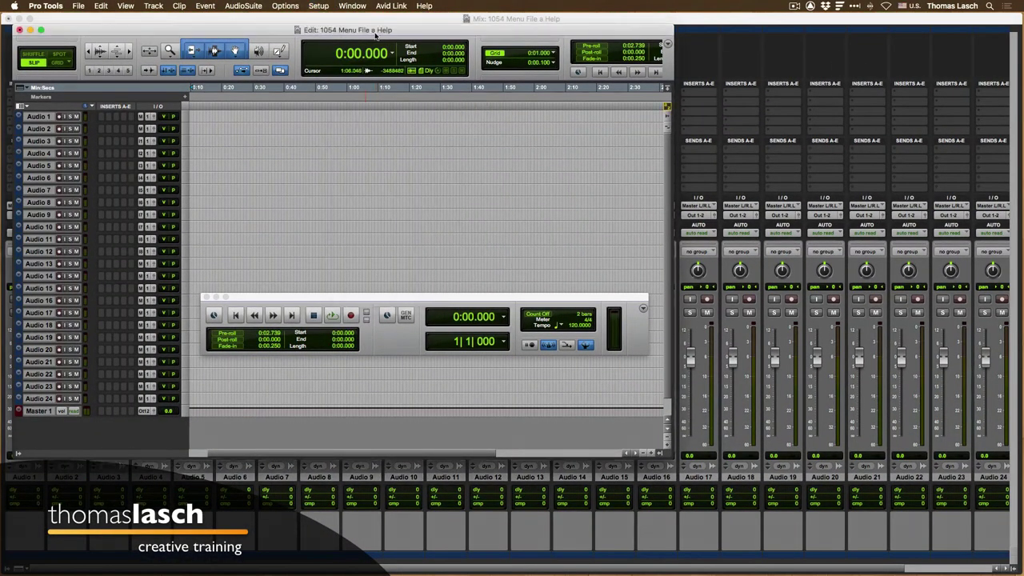
{"action": "left_click", "coordinate": [79, 7]}
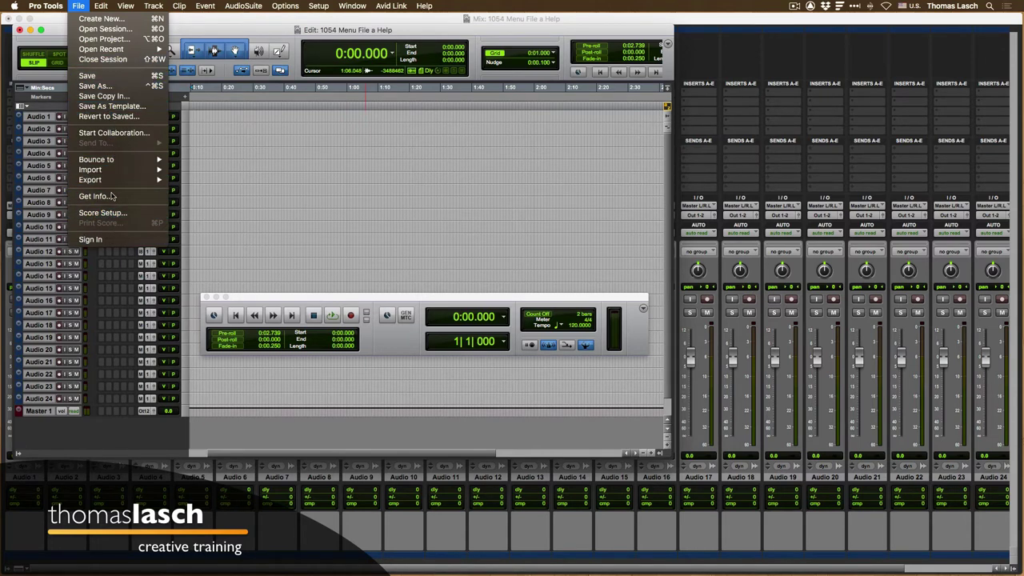
{"action": "left_click", "coordinate": [213, 120]}
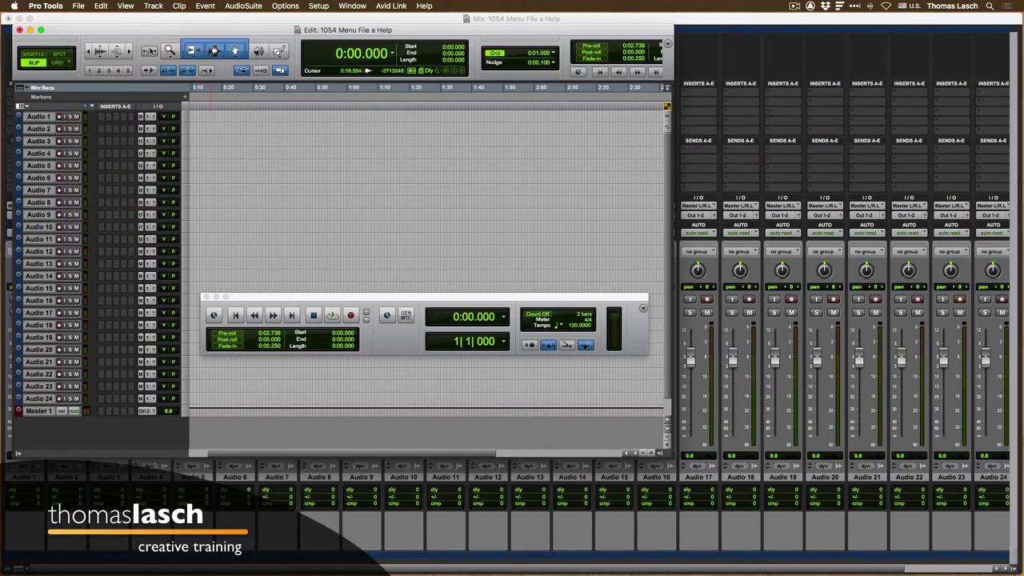
{"action": "left_click", "coordinate": [102, 6]}
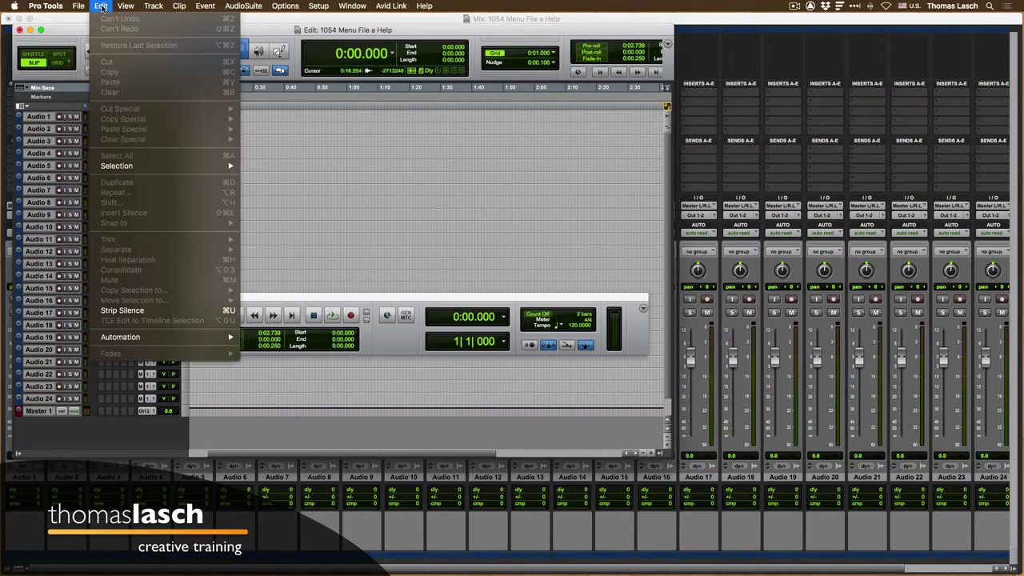
{"action": "left_click", "coordinate": [275, 117]}
Select a range about 18.8 seconds long on the Audio 1 track, starting at about 0:34.5, and check the available editing commands.
{"action": "left_click_drag", "start_coordinate": [275, 117], "coordinate": [331, 118]}
{"action": "left_click", "coordinate": [103, 8]}
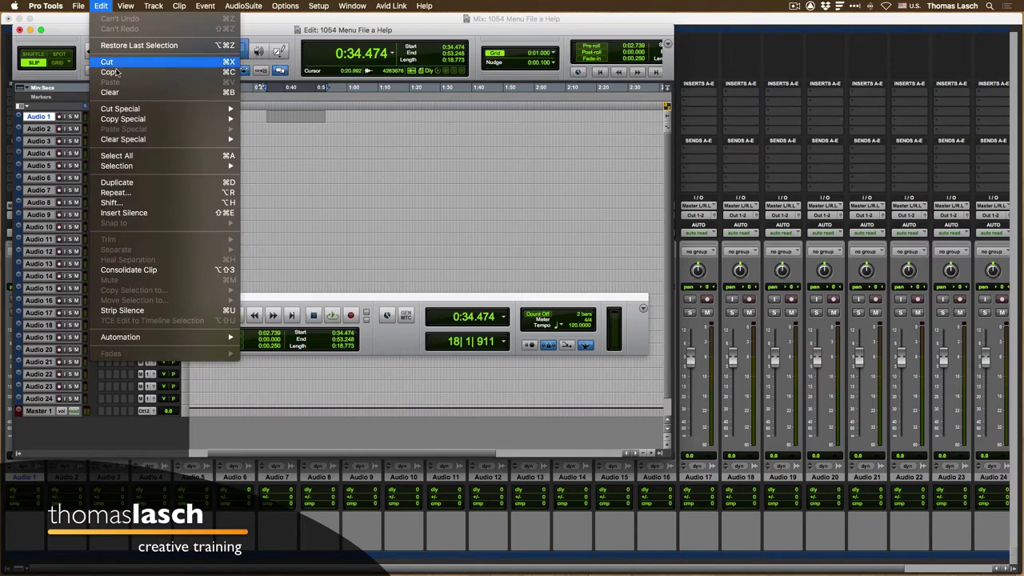
{"action": "mouse_move", "coordinate": [137, 140]}
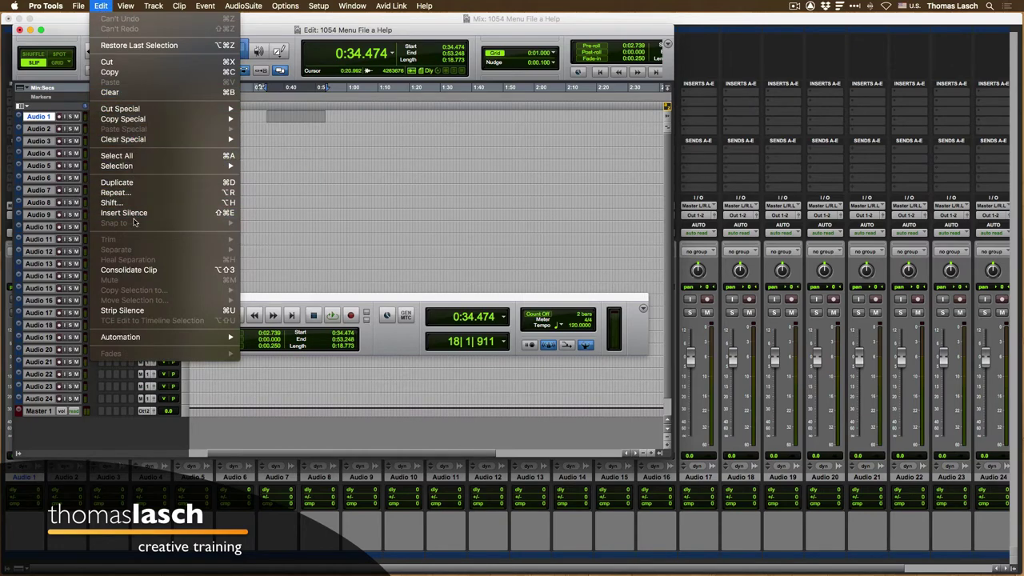
{"action": "left_click", "coordinate": [247, 108]}
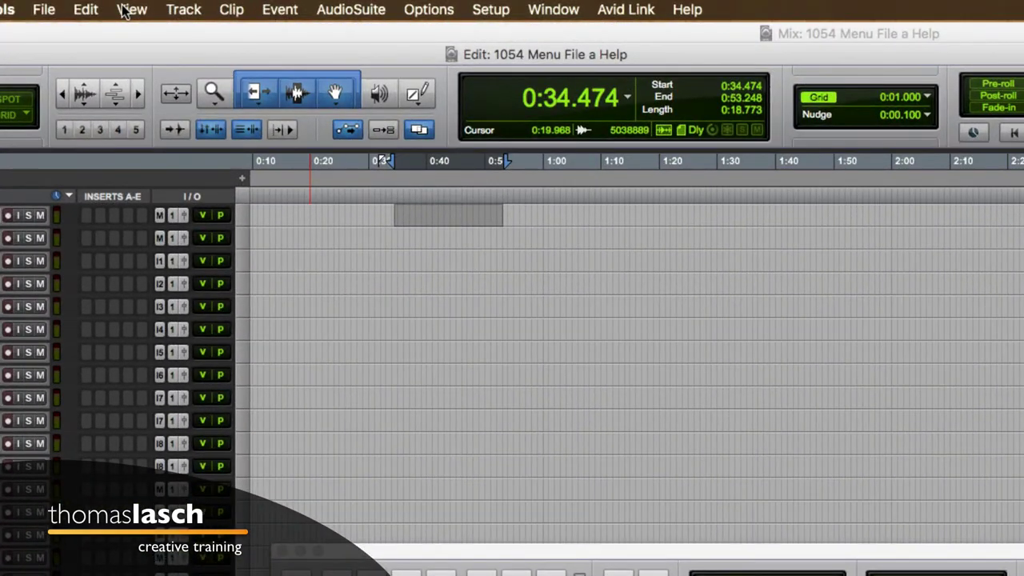
Examine the available track, clip and event commands, the AudioSuite plug-in categories including Reverb and EQ, and the session options.
{"action": "left_click", "coordinate": [185, 11]}
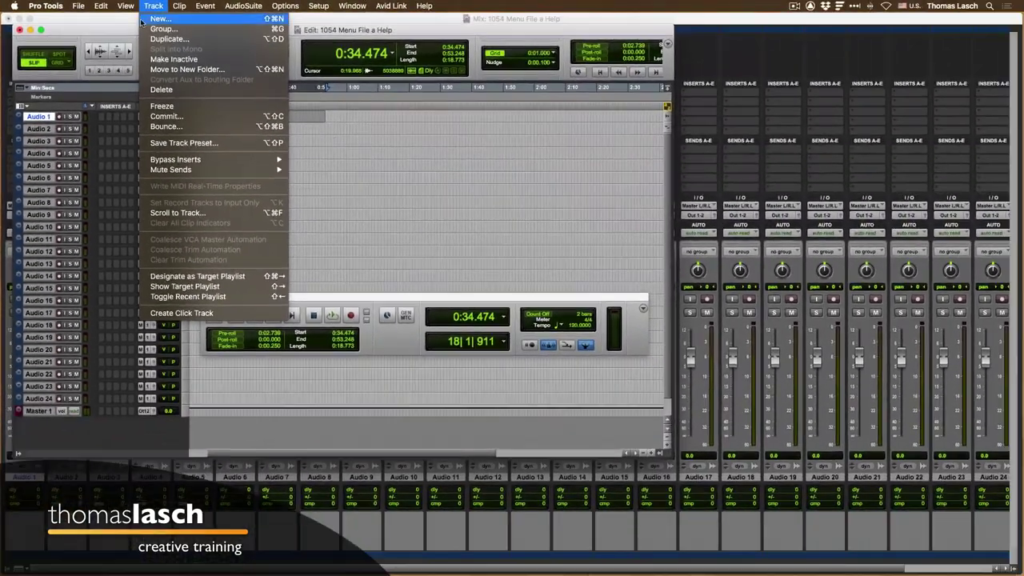
{"action": "mouse_move", "coordinate": [288, 6]}
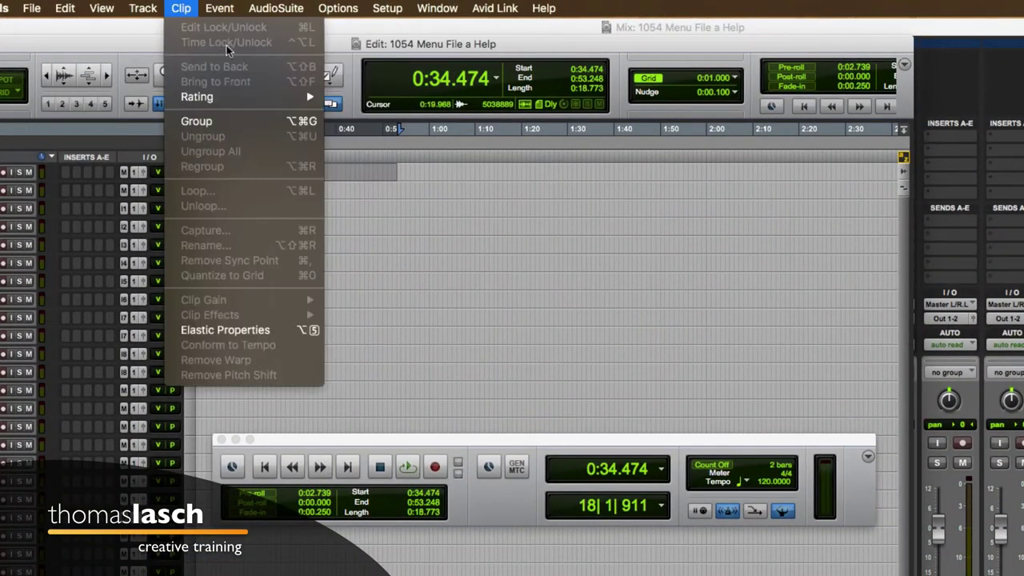
{"action": "mouse_move", "coordinate": [219, 12]}
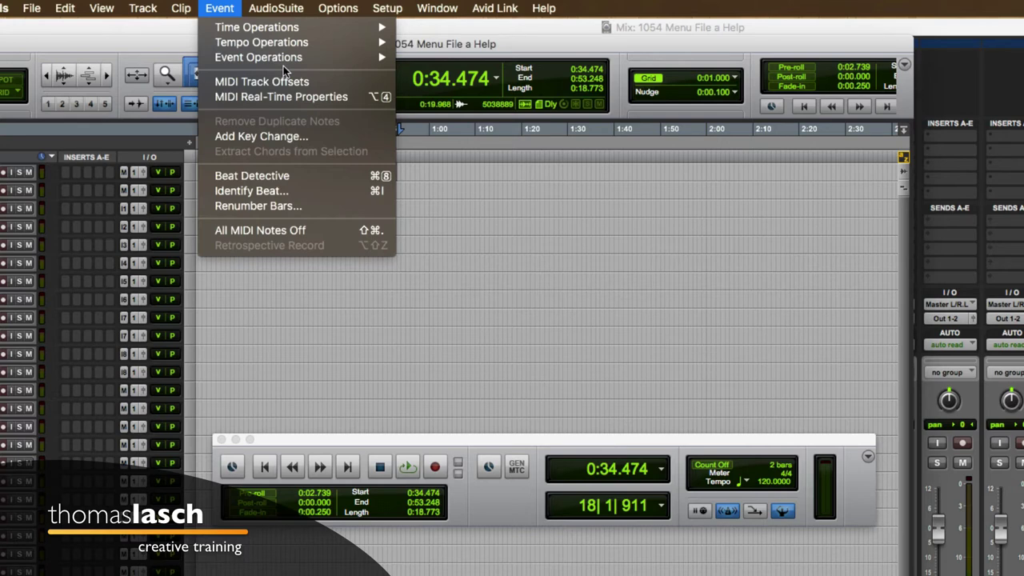
{"action": "mouse_move", "coordinate": [284, 14]}
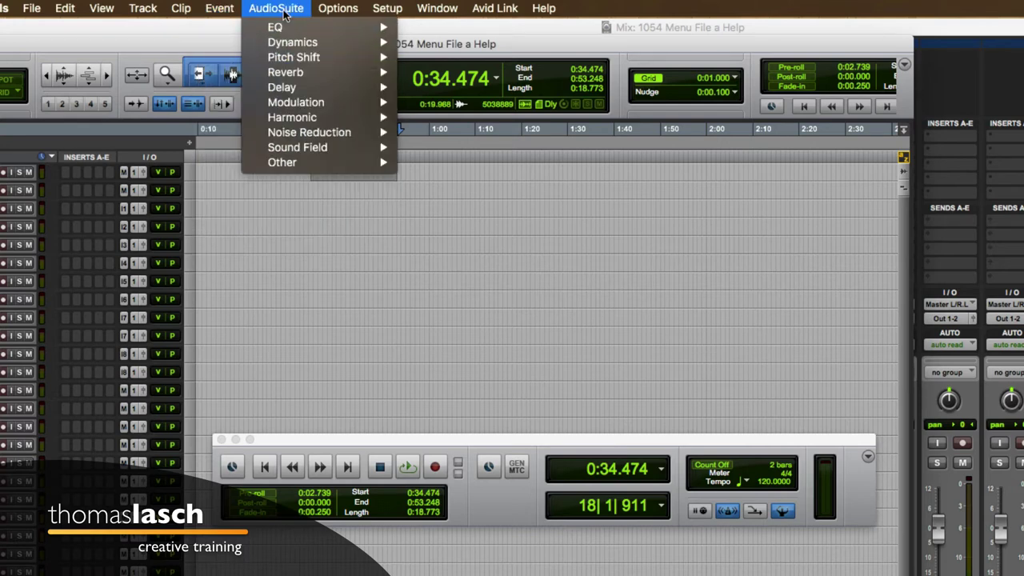
{"action": "mouse_move", "coordinate": [312, 74]}
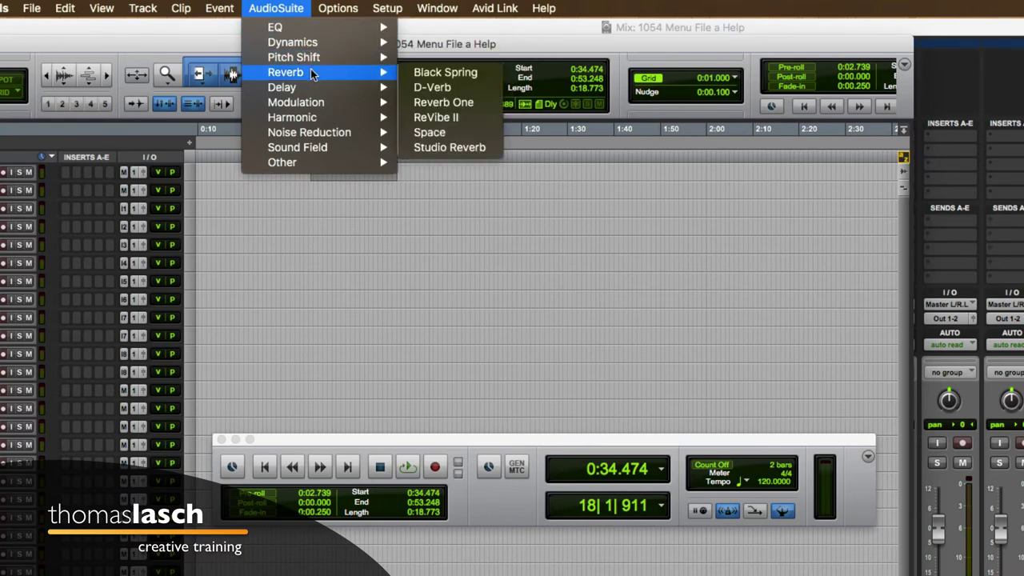
{"action": "mouse_move", "coordinate": [318, 104]}
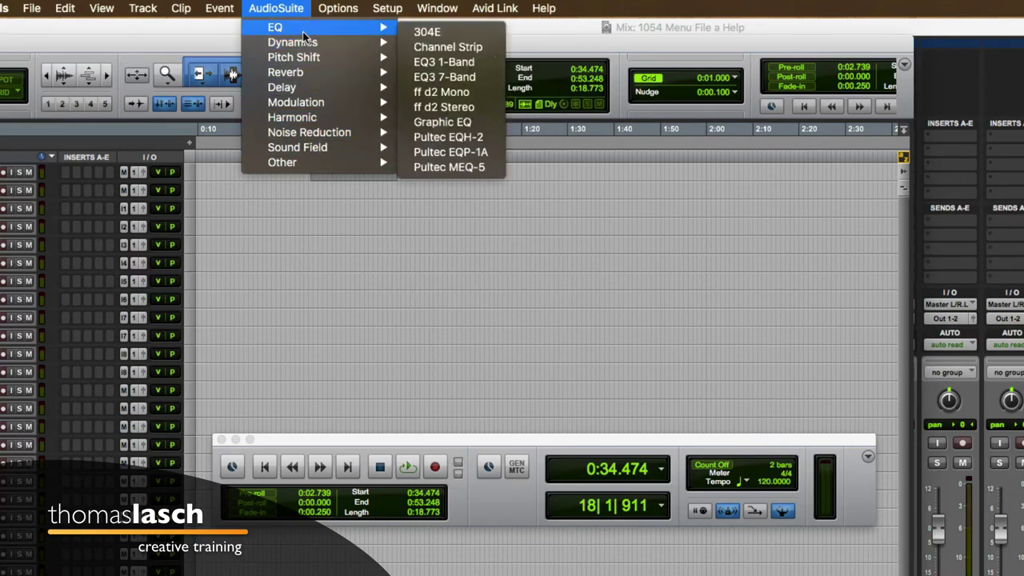
{"action": "mouse_move", "coordinate": [328, 8]}
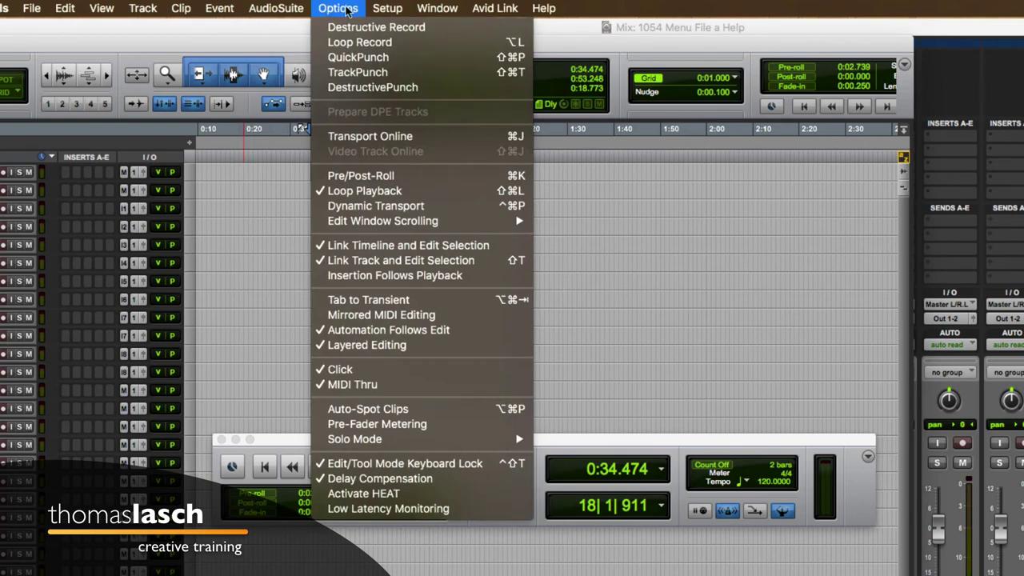
Open the I/O Setup dialog, move it to reach its lower part, examine the output paths, and close it with OK.
{"action": "mouse_move", "coordinate": [382, 12]}
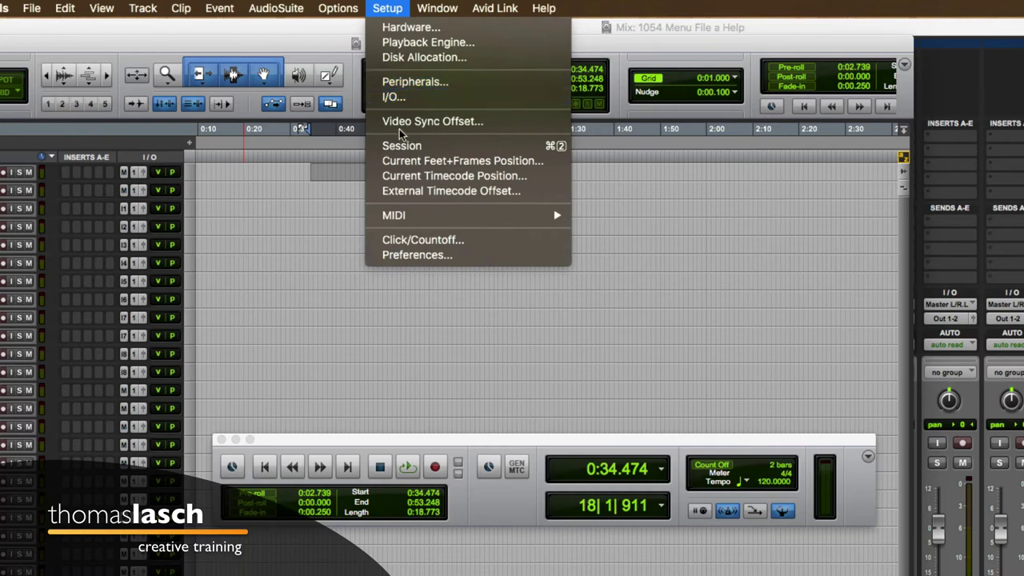
{"action": "left_click", "coordinate": [400, 96]}
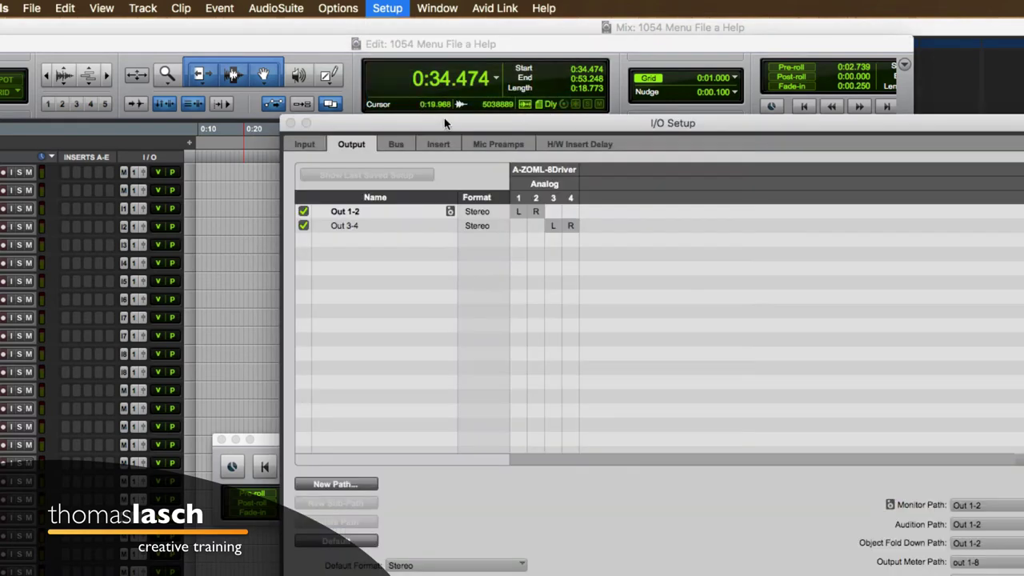
{"action": "left_click_drag", "start_coordinate": [445, 123], "coordinate": [270, 37]}
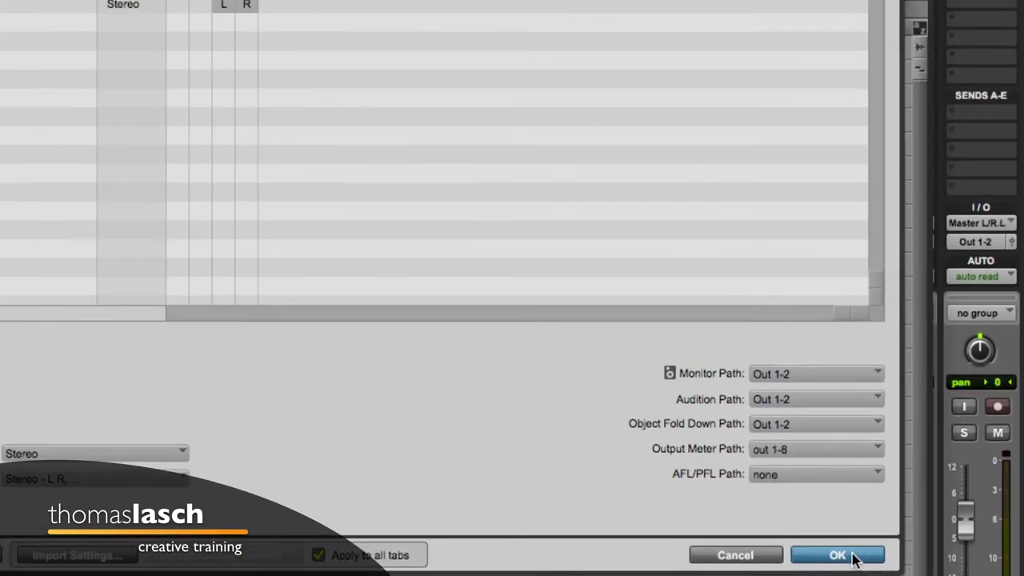
{"action": "left_click", "coordinate": [853, 558]}
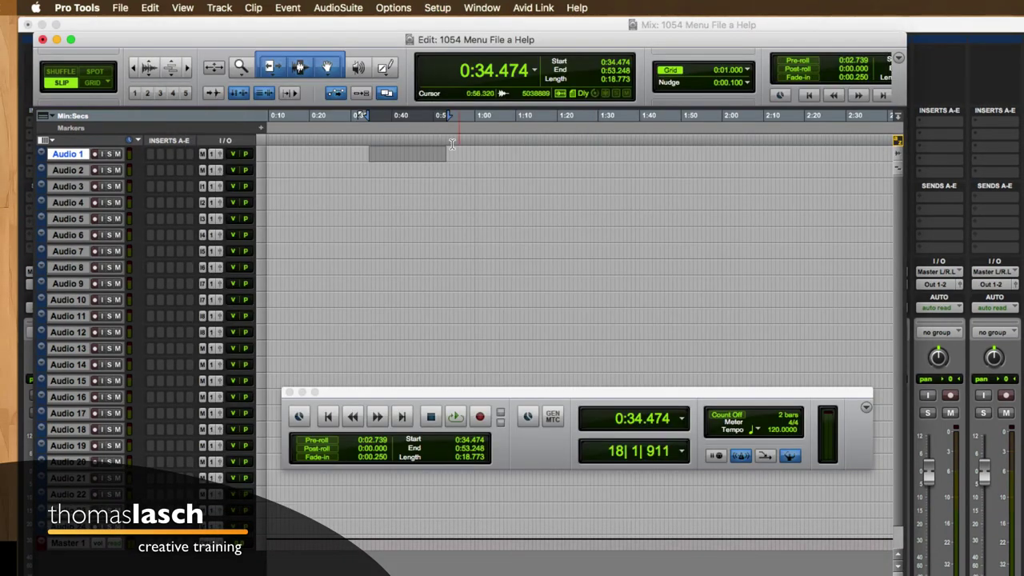
Check the Avid Link entries and search the Help for "consol" to locate the Consolidate Clip command.
{"action": "left_click", "coordinate": [540, 10]}
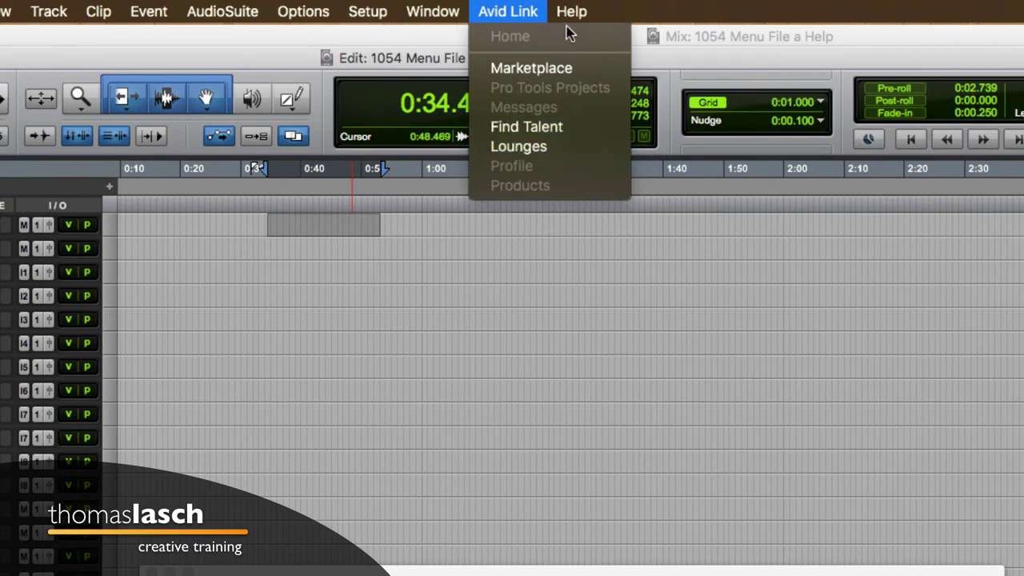
{"action": "mouse_move", "coordinate": [579, 18]}
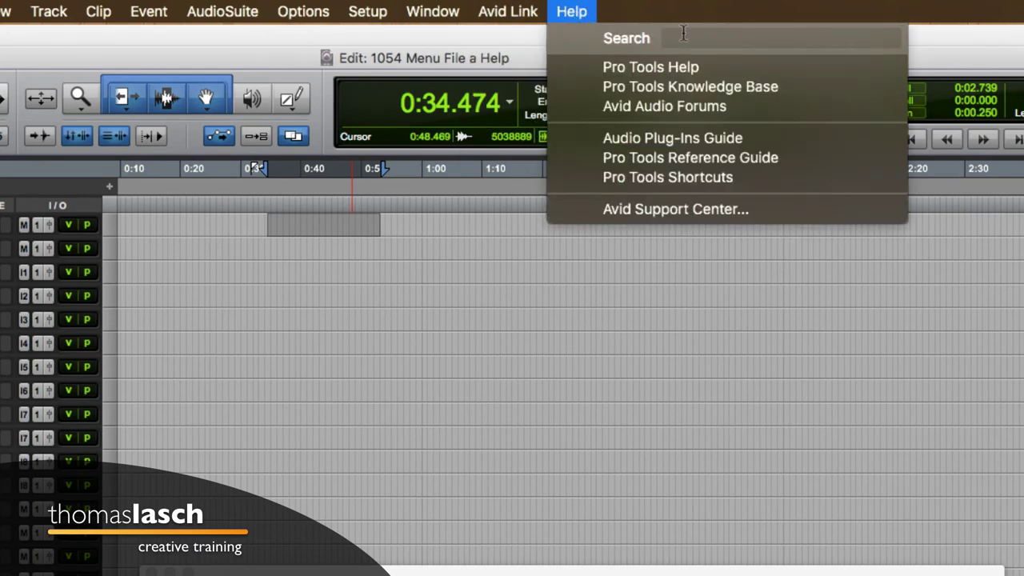
{"action": "type", "text": "consol"}
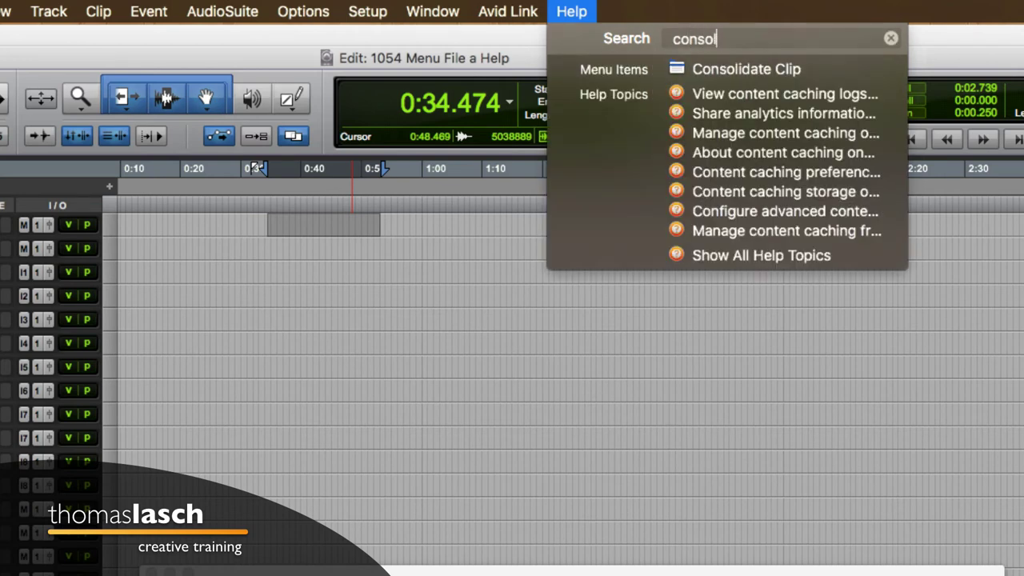
{"action": "mouse_move", "coordinate": [720, 64]}
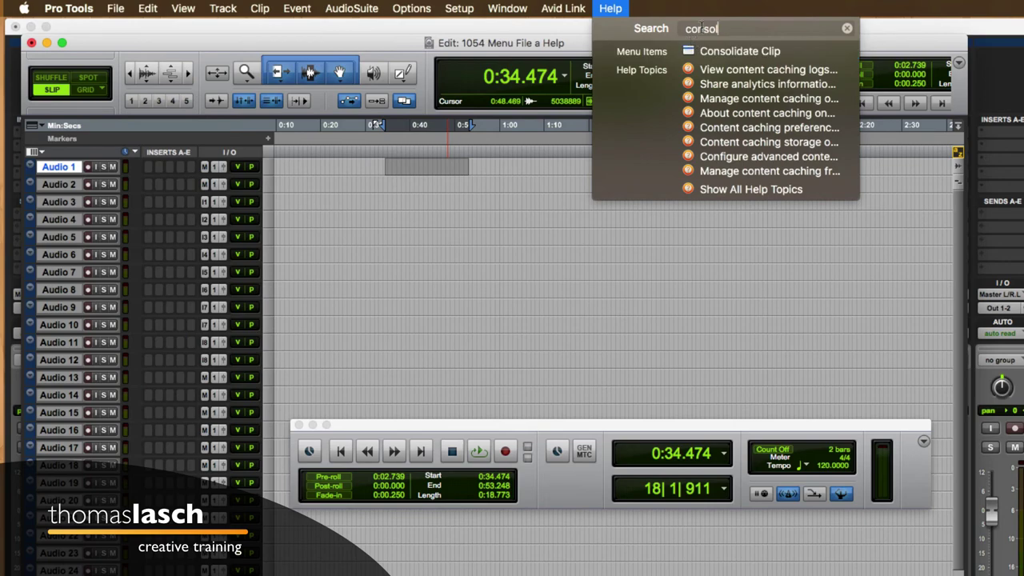
Clear the Help search and bring up the list of available Pro Tools help resources and guides.
{"action": "double_click", "coordinate": [702, 29]}
{"action": "key", "text": "BackSpace"}
{"action": "key", "text": "Escape"}
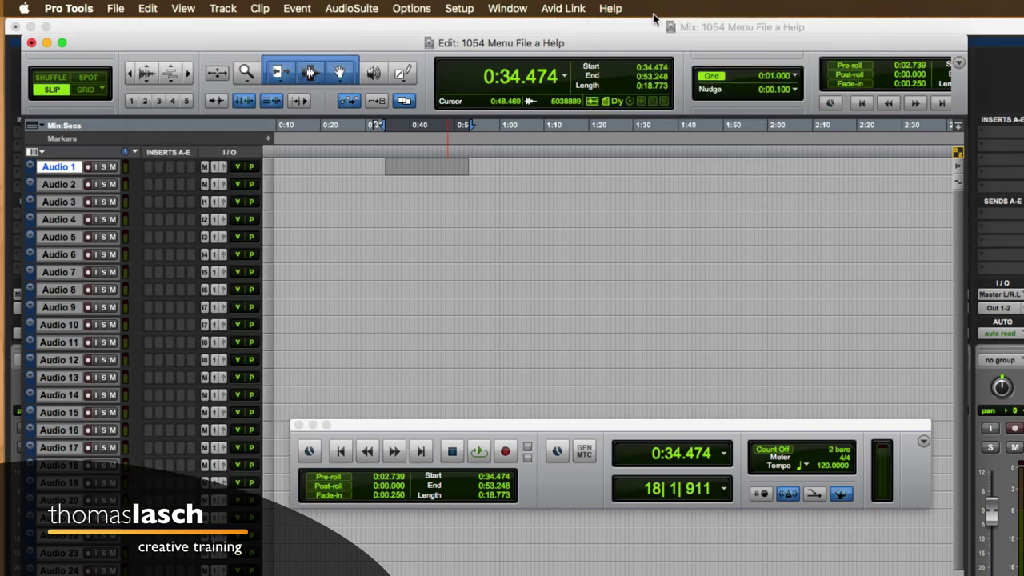
{"action": "left_click", "coordinate": [613, 8]}
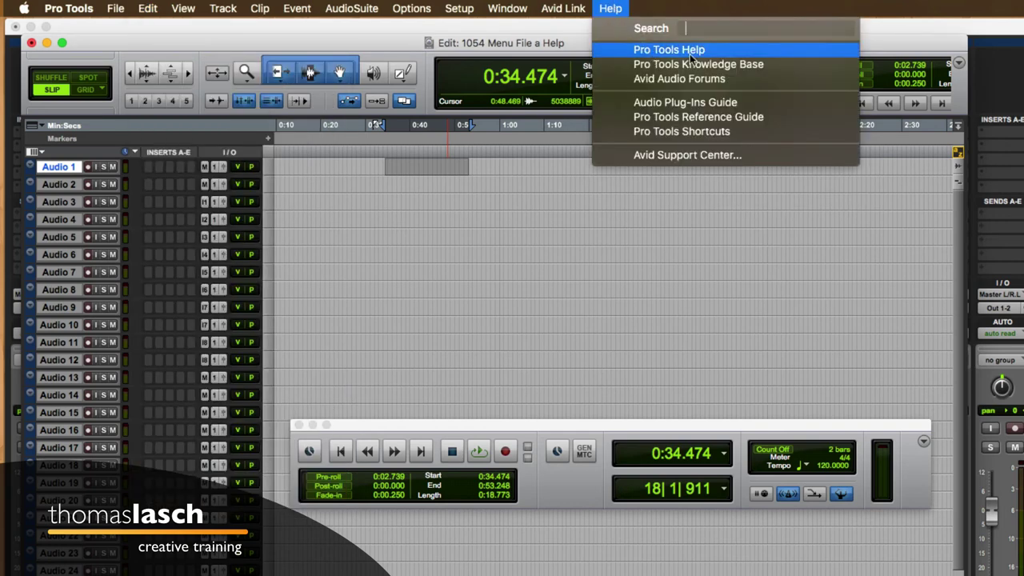